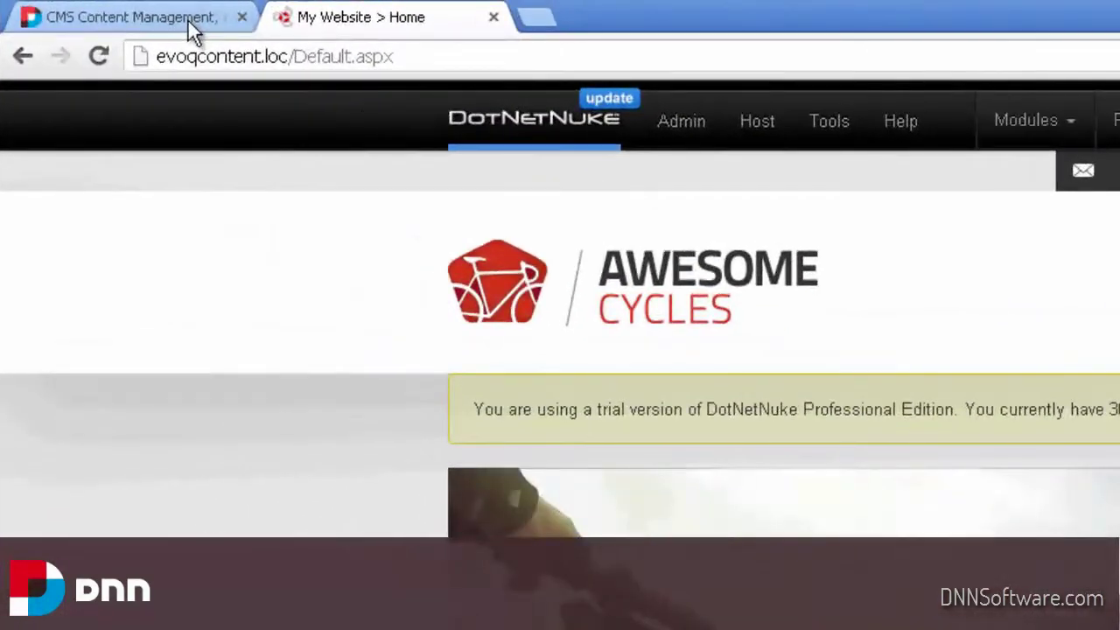
On DNNSoftware.com, go to the Download DNN Platform page via the downloads menu
click(188, 21)
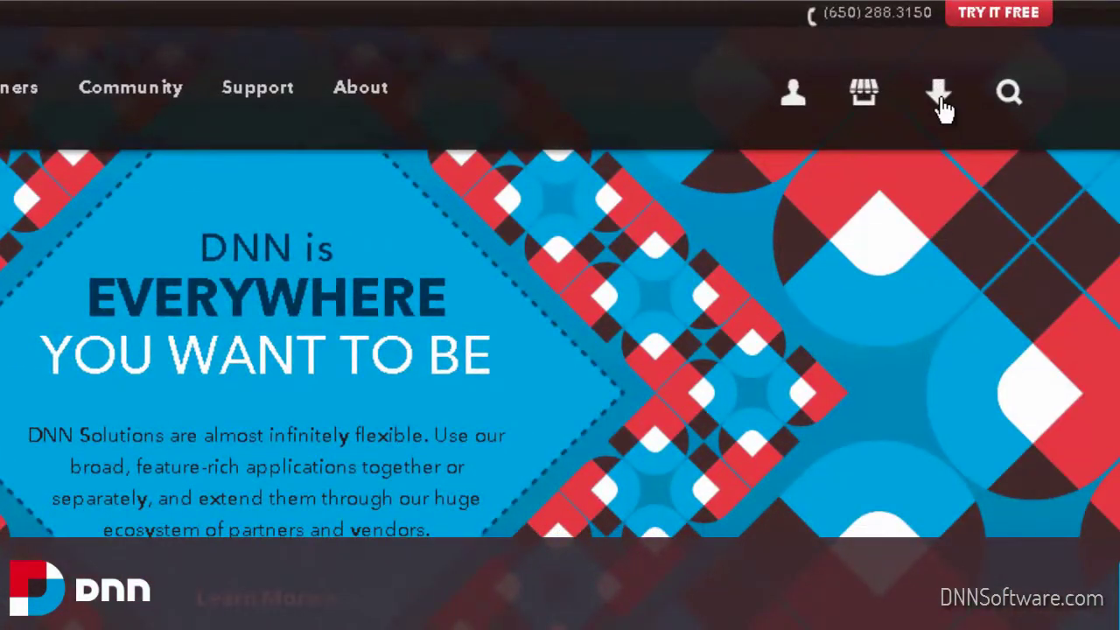
click(942, 105)
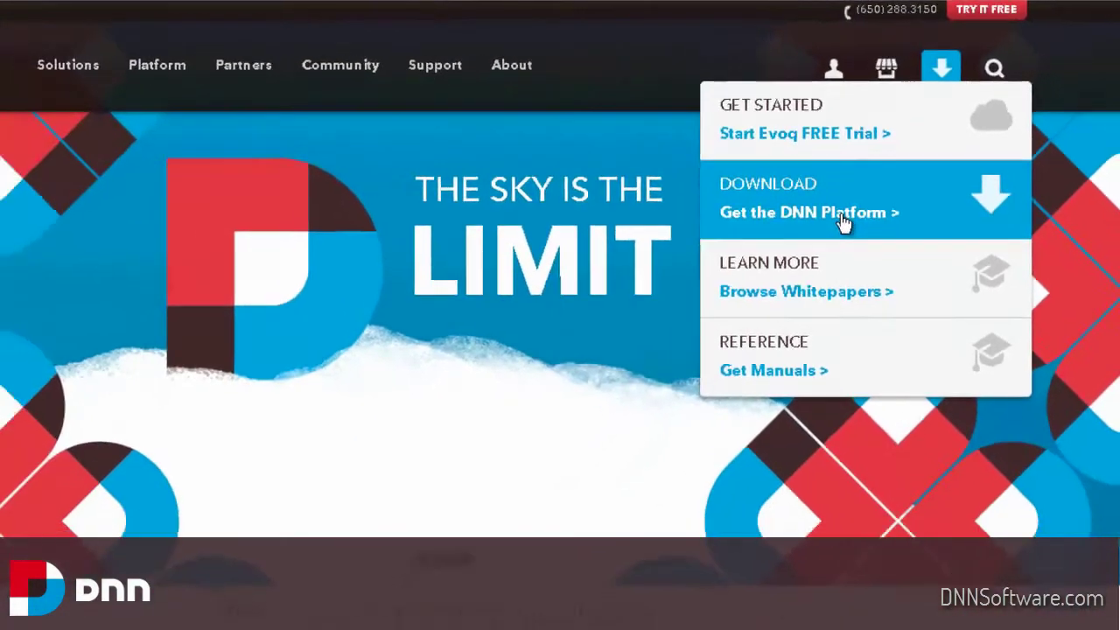
click(812, 282)
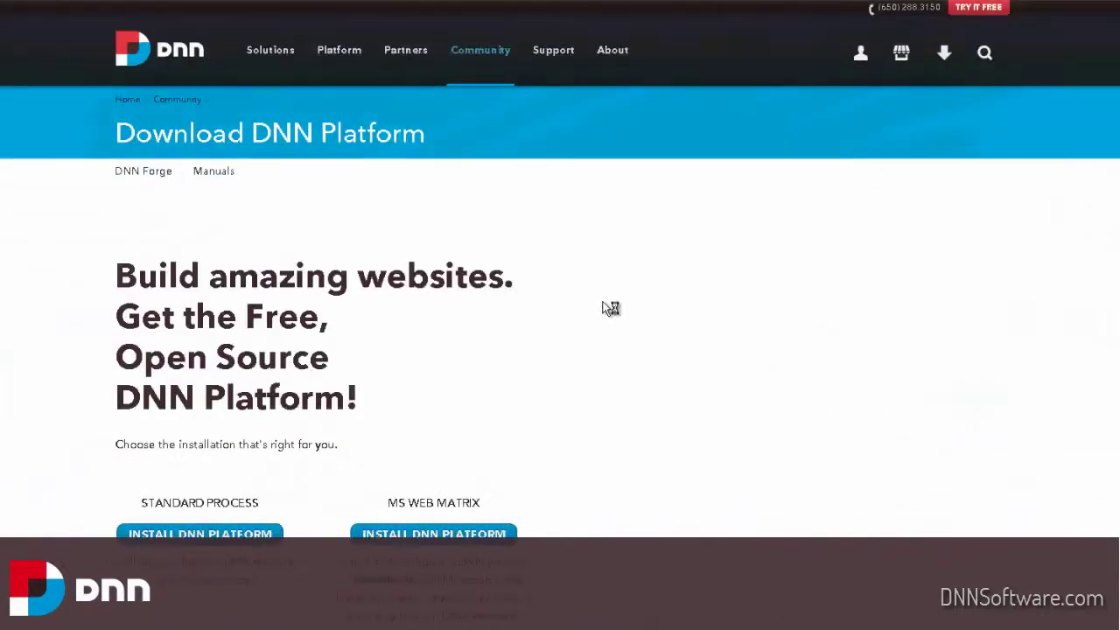
Scroll down to the Upgrade Package section, then back to the top of the page
scroll(46, 415, down, 5)
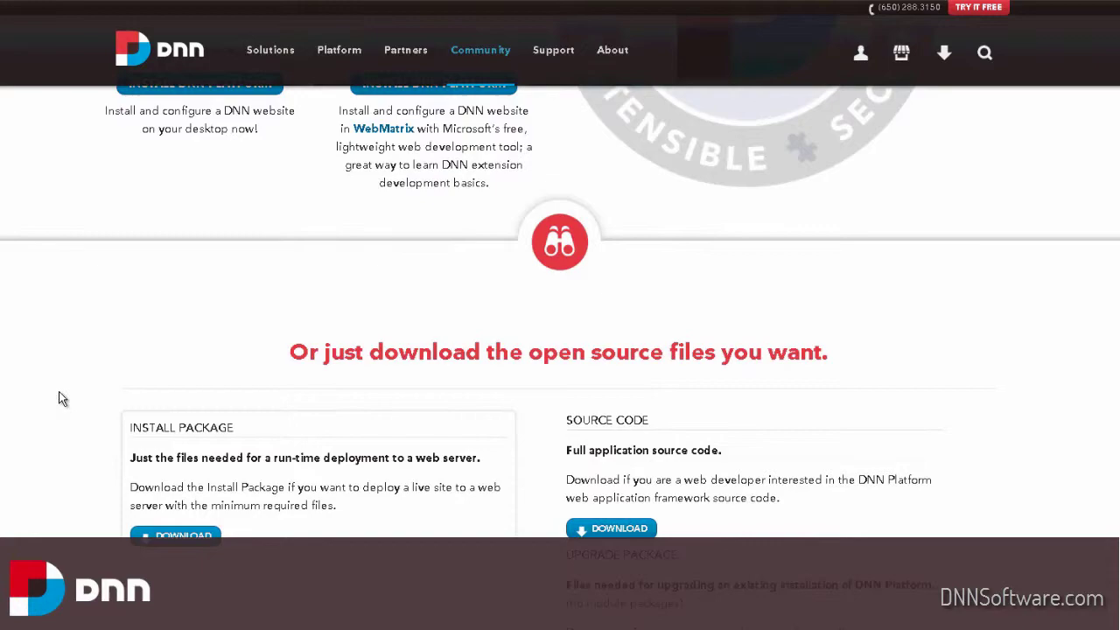
scroll(59, 391, down, 2)
scroll(61, 390, down, 1)
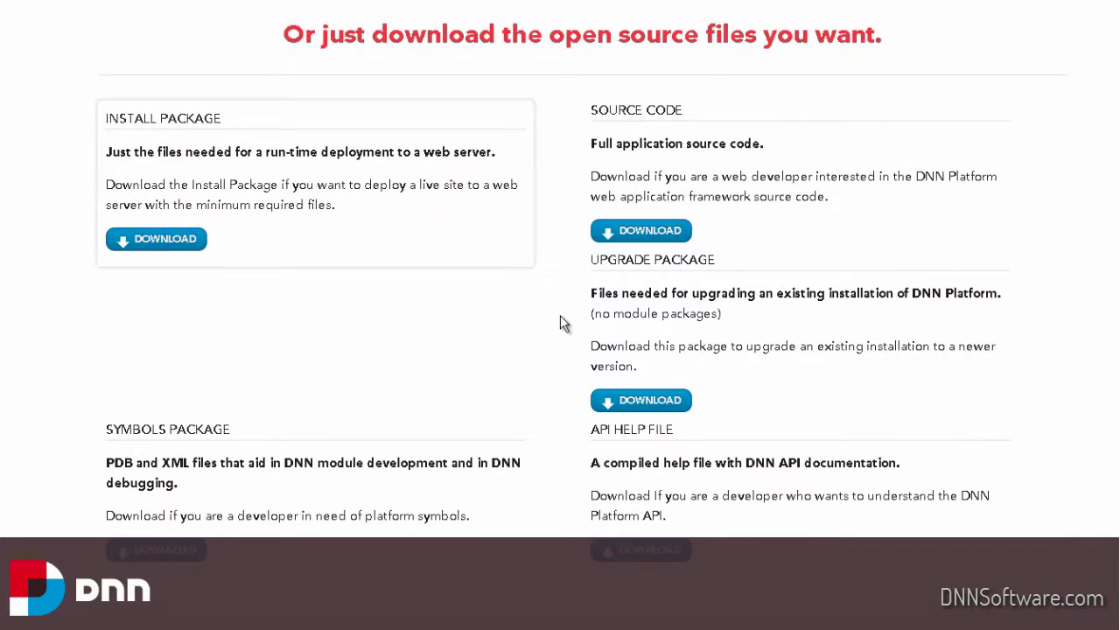
scroll(555, 358, up, 3)
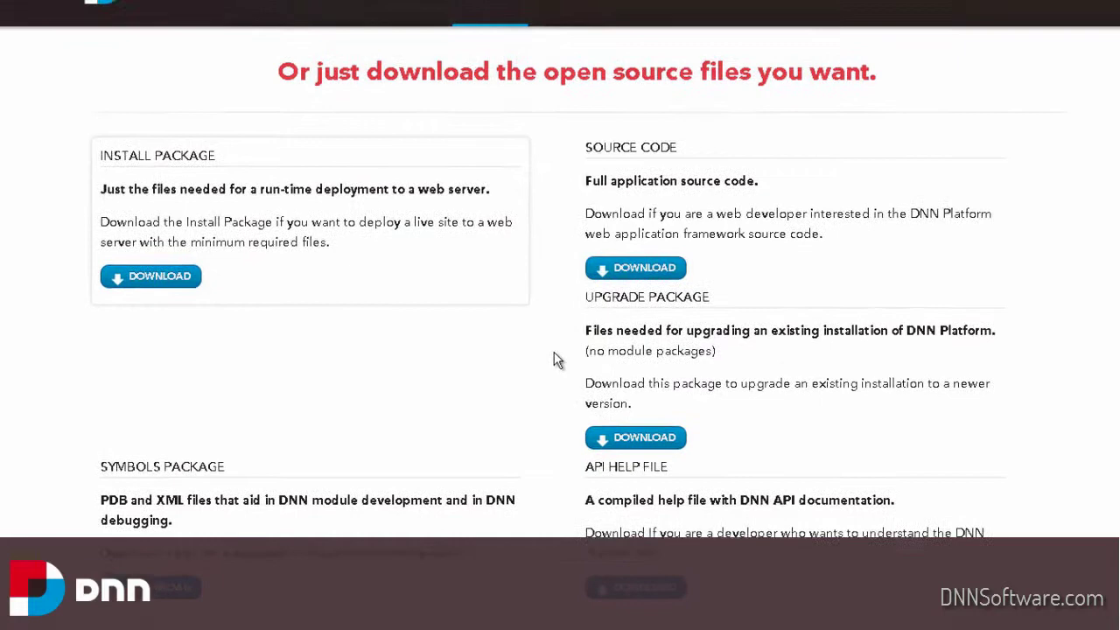
scroll(540, 416, up, 10)
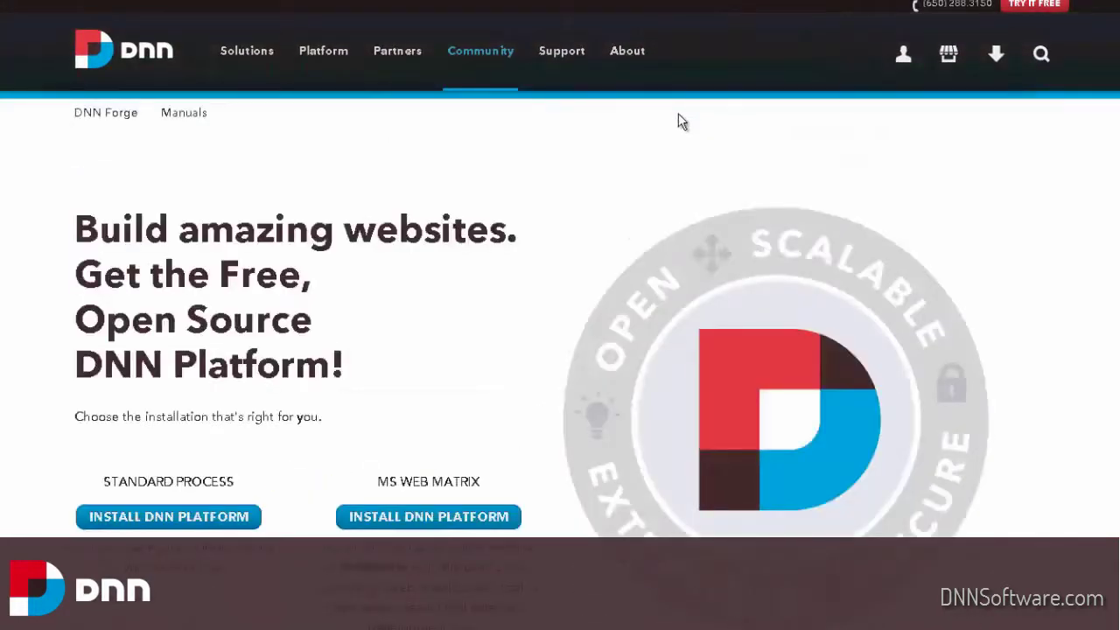
scroll(744, 123, up, 1)
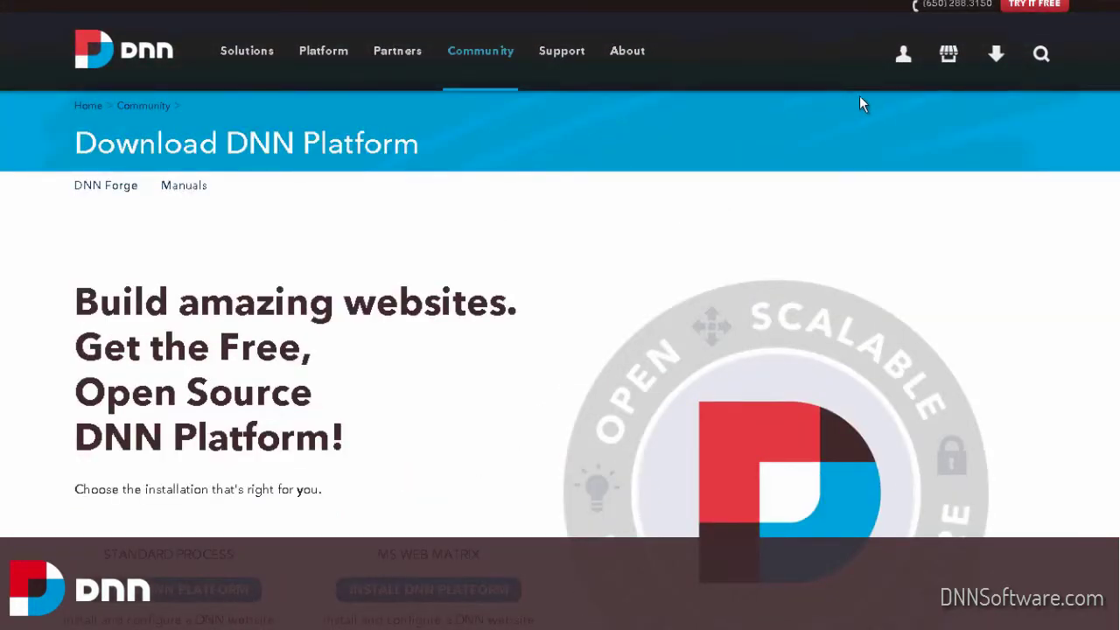
mouse_move(910, 70)
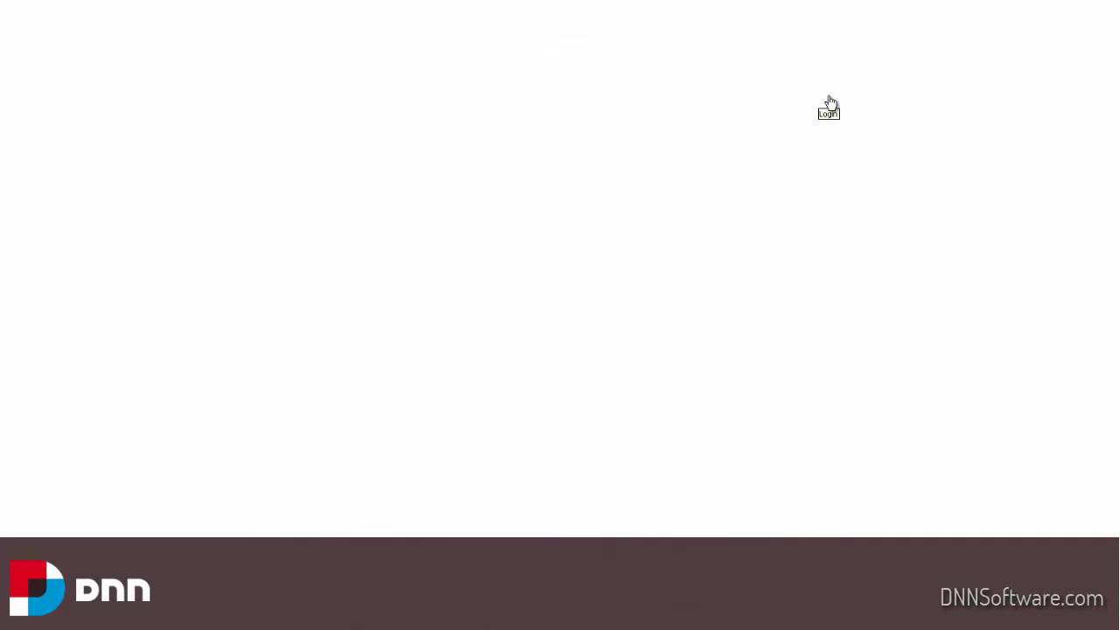
Log in to the DNNSoftware.com account with its username and password
click(830, 99)
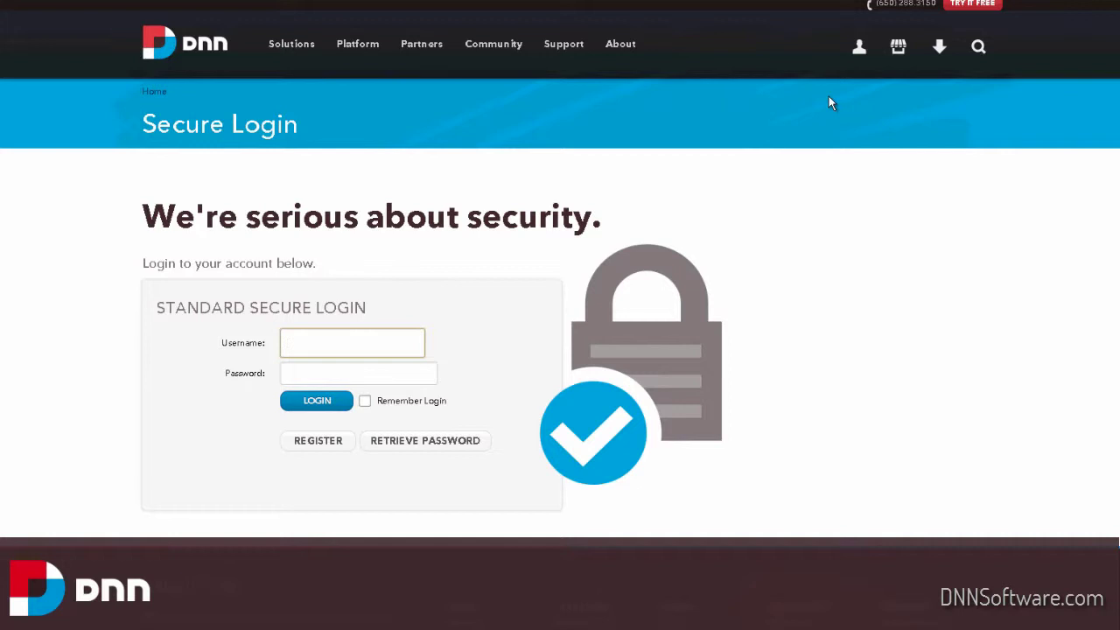
text(dnntraining)
key(Tab)
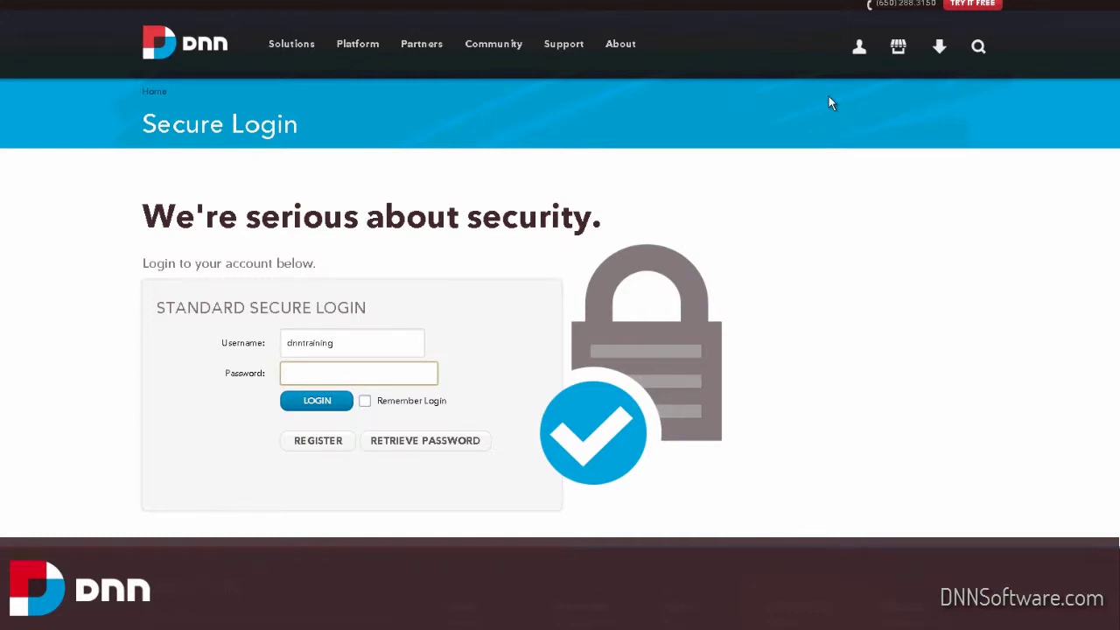
text(dnntraining)
key(Return)
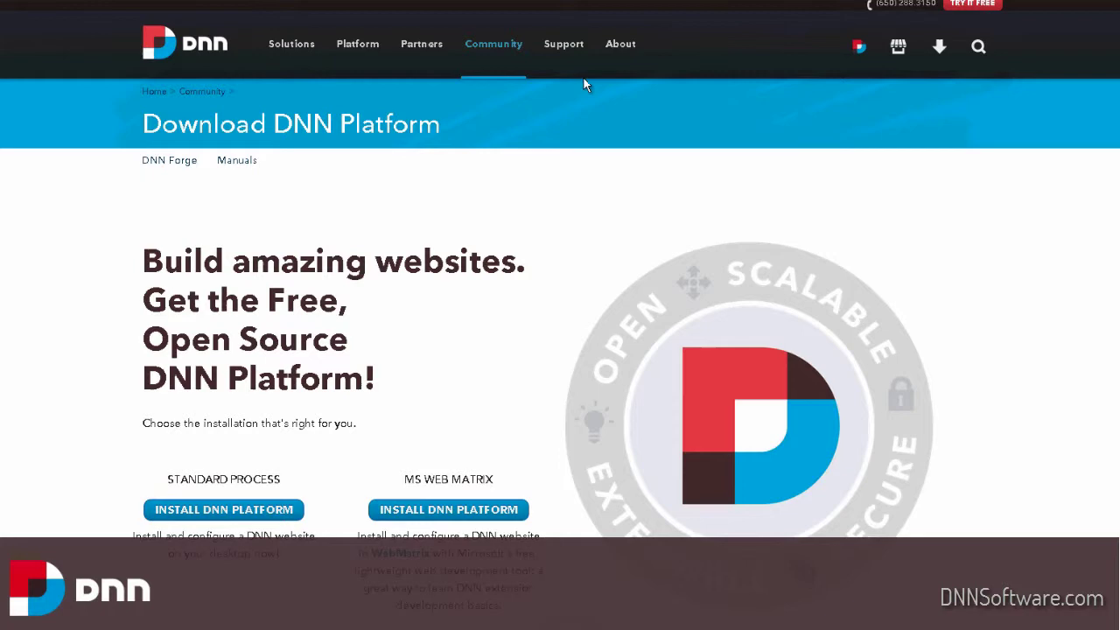
Go from Support to the Success Network, then to the Evoq Content Software Downloads page
mouse_move(564, 49)
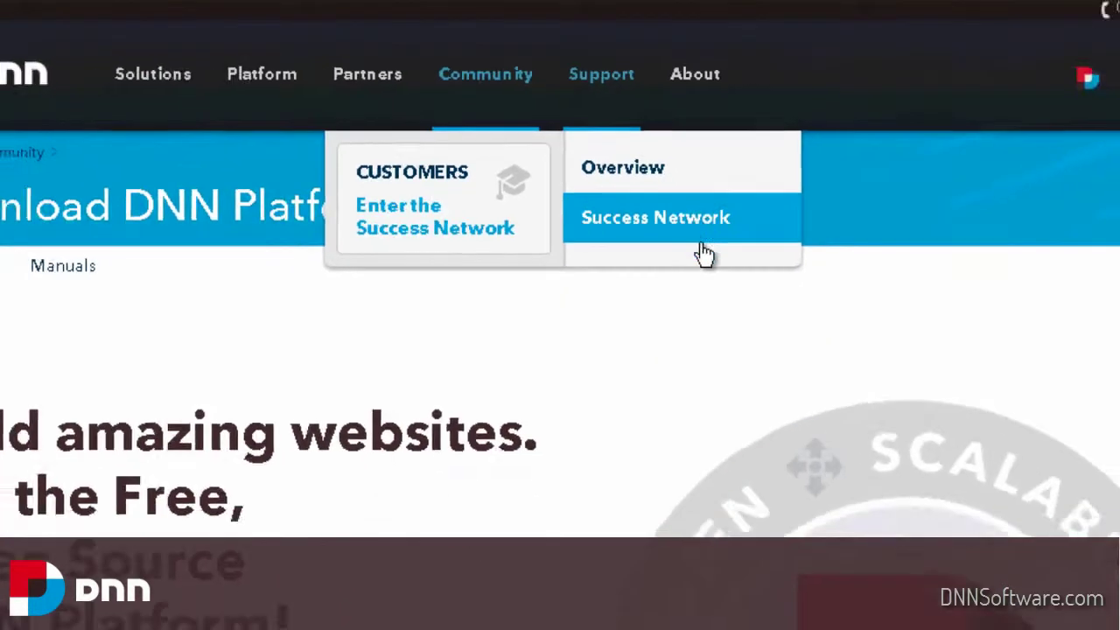
click(816, 343)
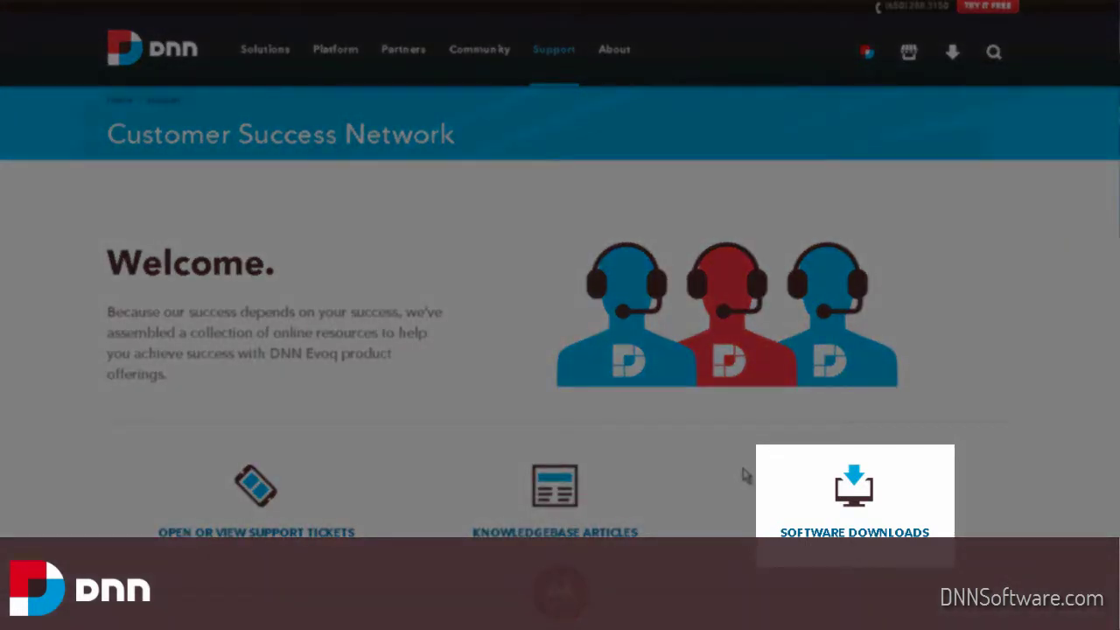
click(828, 544)
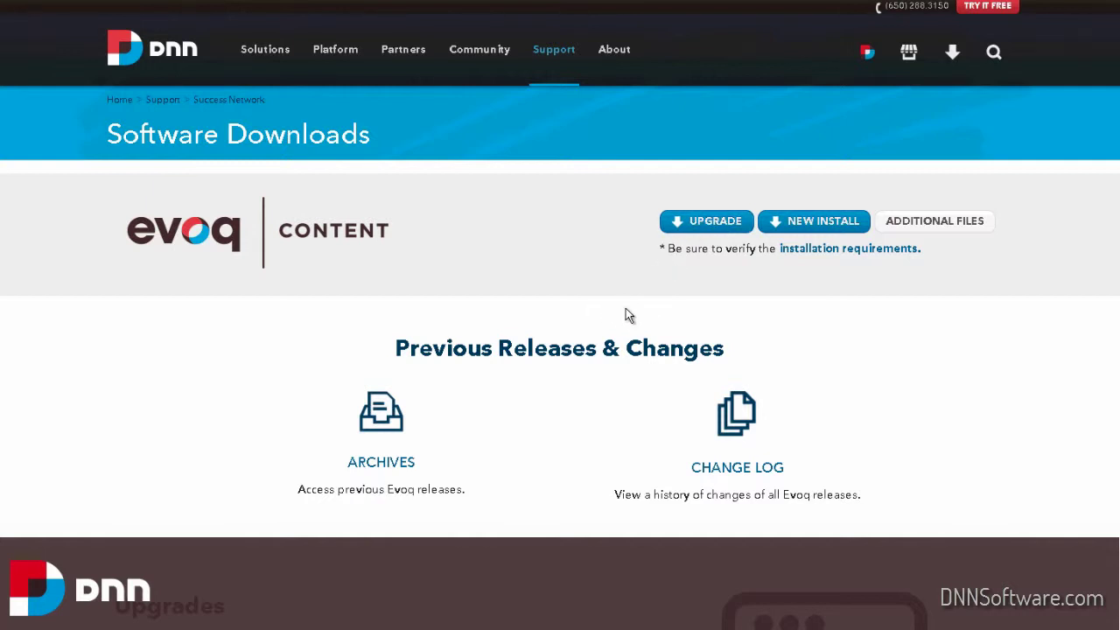
In the Explorer folder of Evoq zips, bring up the context menu for Evoq_Content_07.01.00_Upgrade.zip
key(alt+Tab)
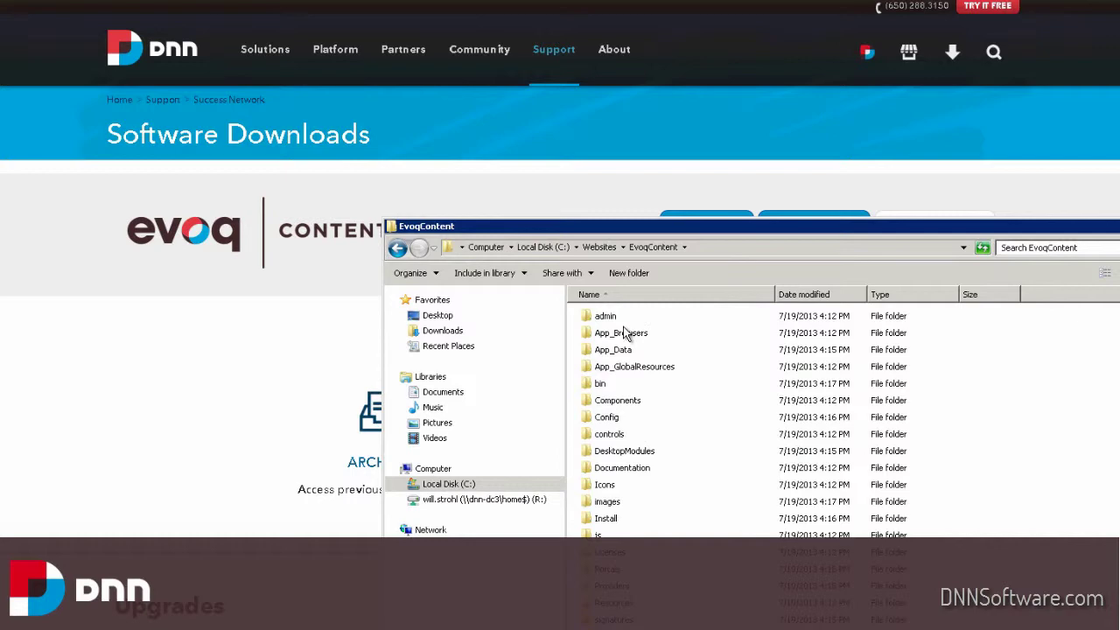
key(alt+Tab)
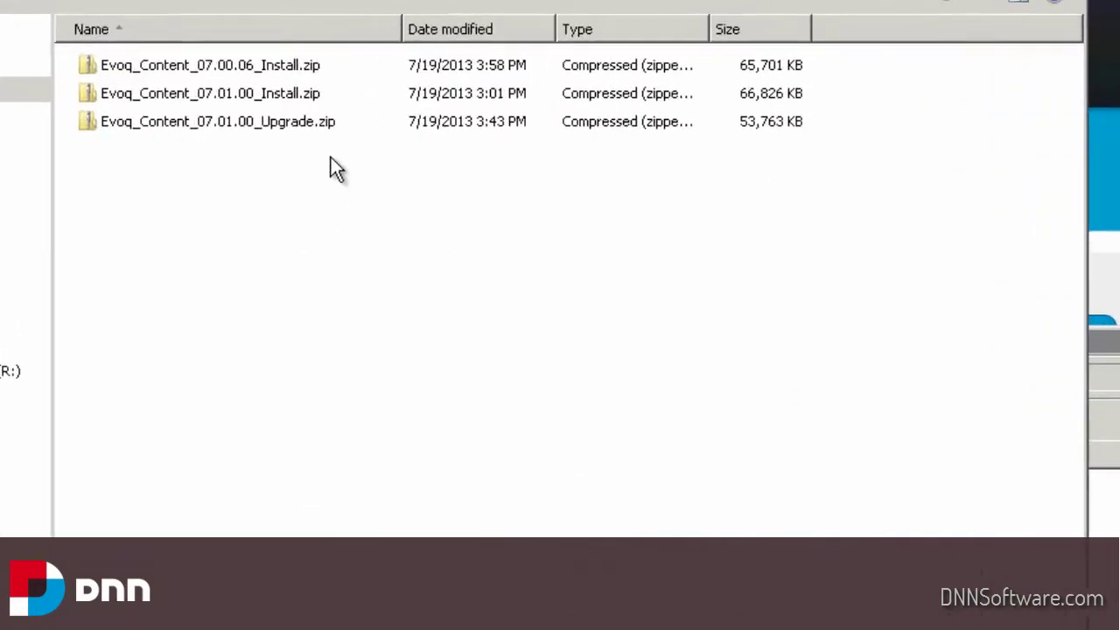
click(306, 123)
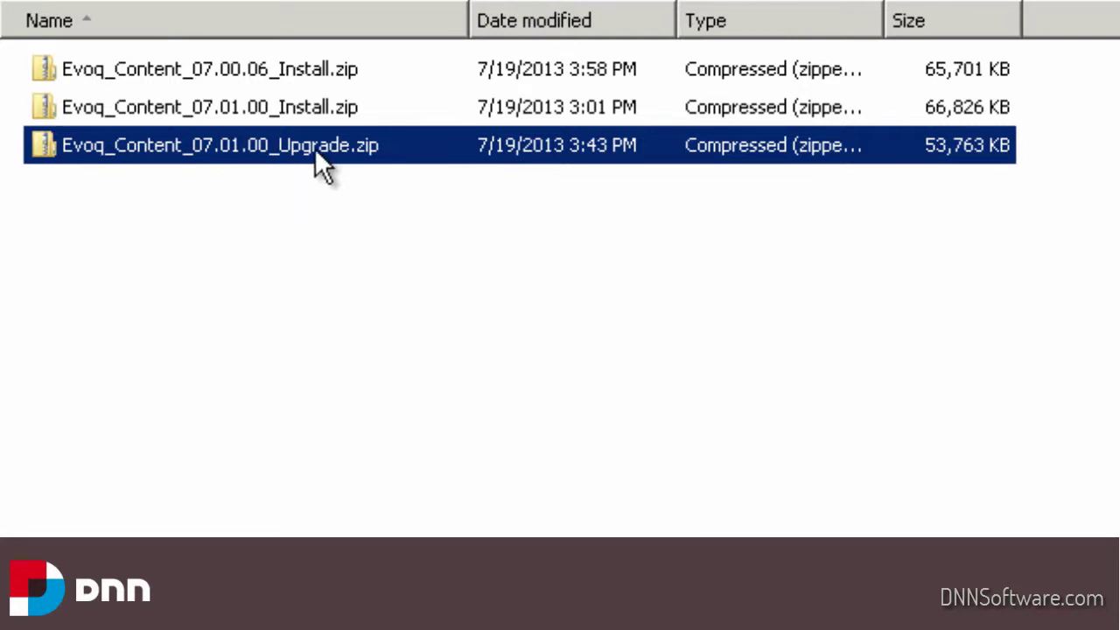
mouse_move(325, 147)
right_click(323, 151)
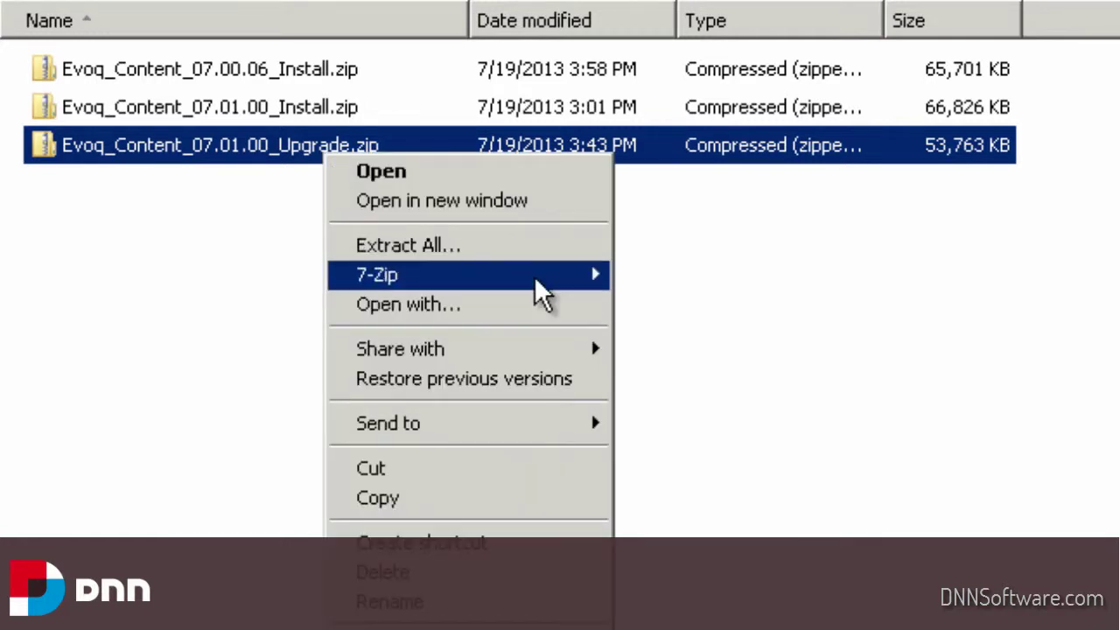
Open Evoq_Content_07.01.00_Upgrade.zip in 7-Zip, widen the Name column, and browse its contents
mouse_move(534, 284)
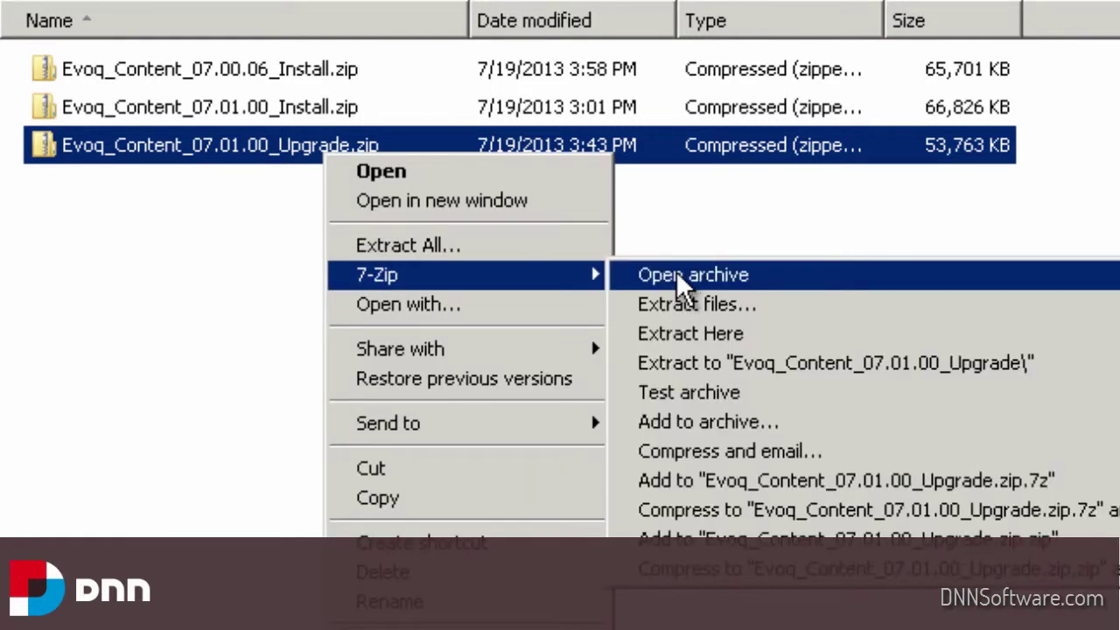
click(680, 280)
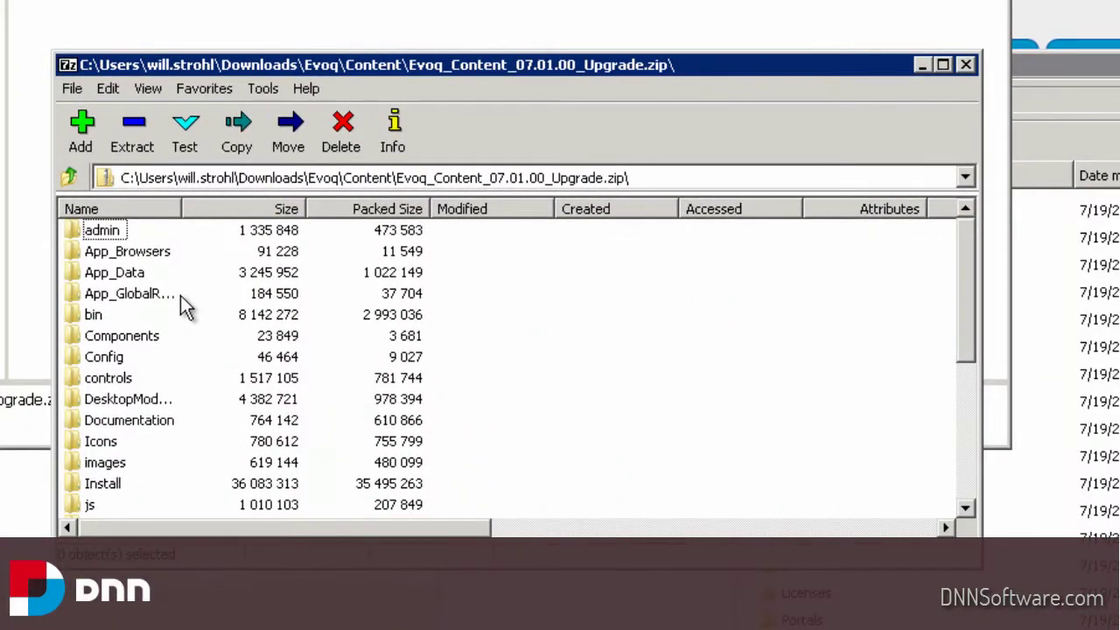
click(132, 294)
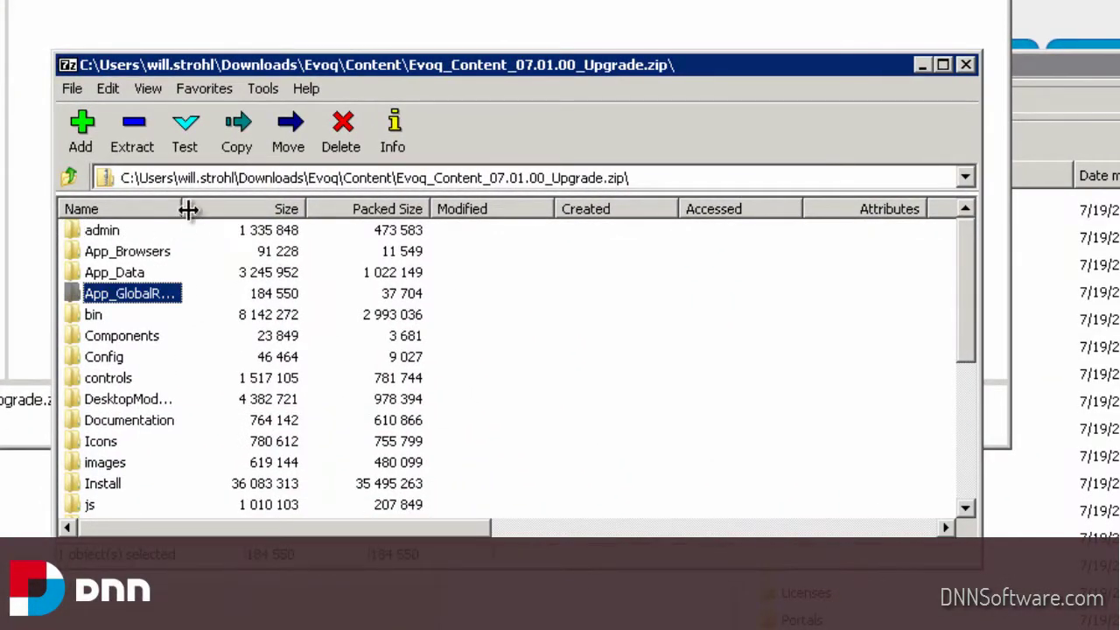
drag(188, 209, 217, 210)
scroll(643, 366, down, 3)
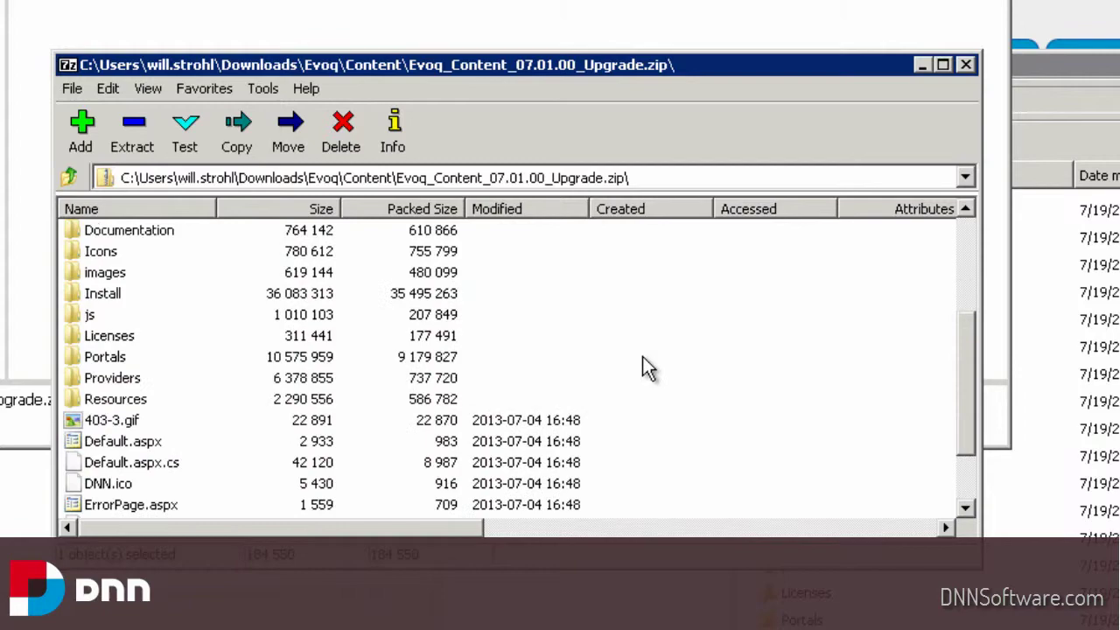
click(1086, 350)
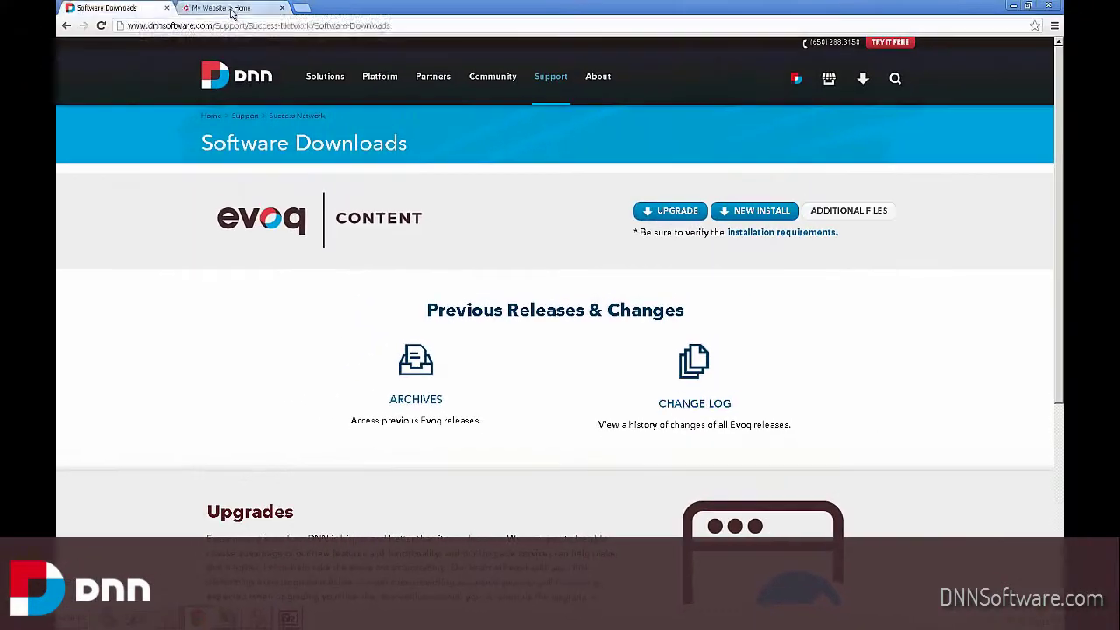
Reload the Awesome Cycles home page from the My Website | Home tab
key(ctrl+Tab)
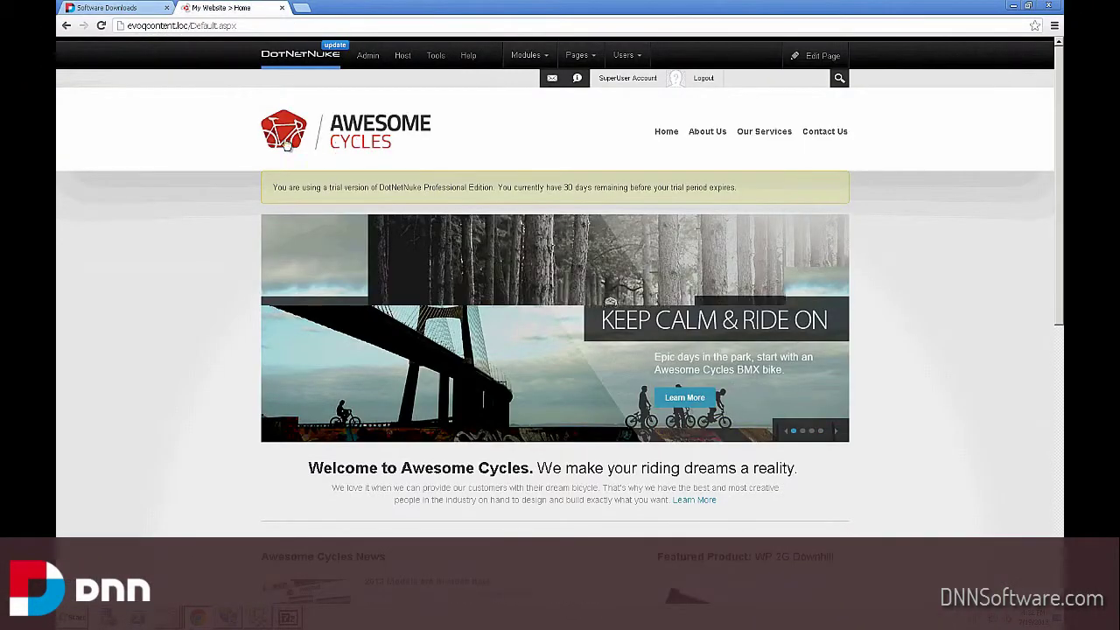
click(372, 142)
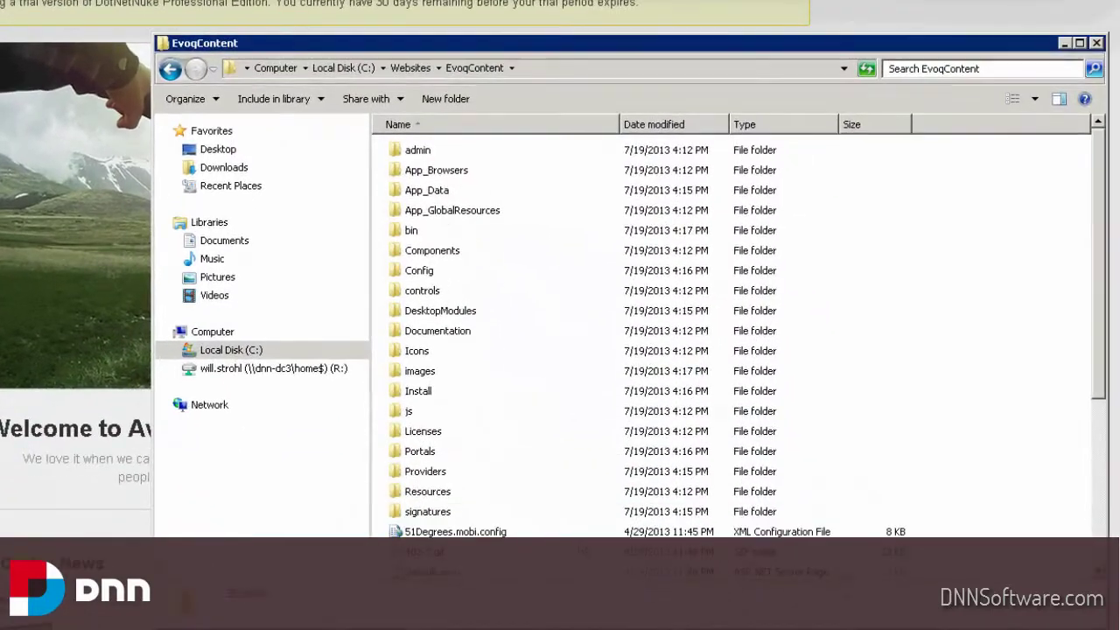
Arrange the C:\Websites\EvoqContent folder beside the 7-Zip archive window, with no archive items selected
click(578, 534)
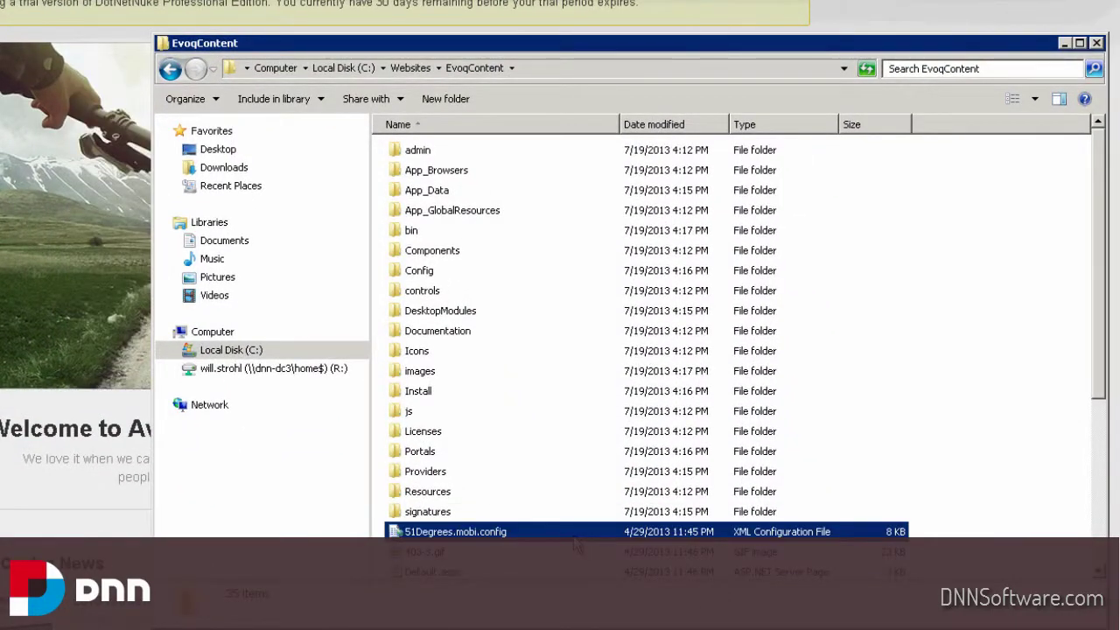
scroll(576, 544, down, 2)
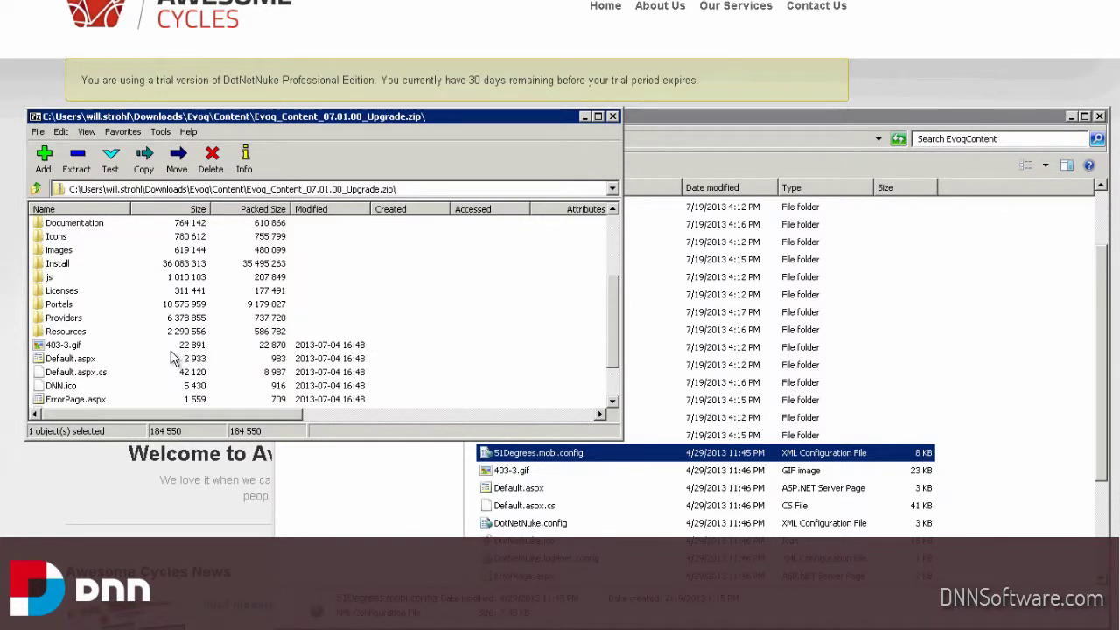
click(123, 360)
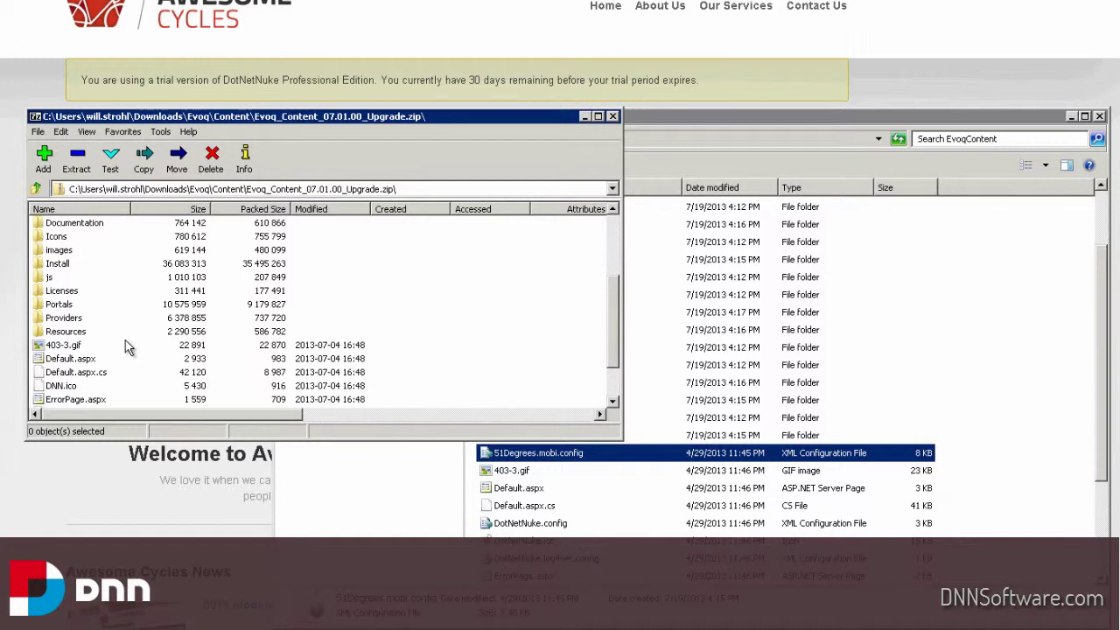
Copy all archive items into EvoqContent, merging all folders and replacing existing files
key(ctrl+a)
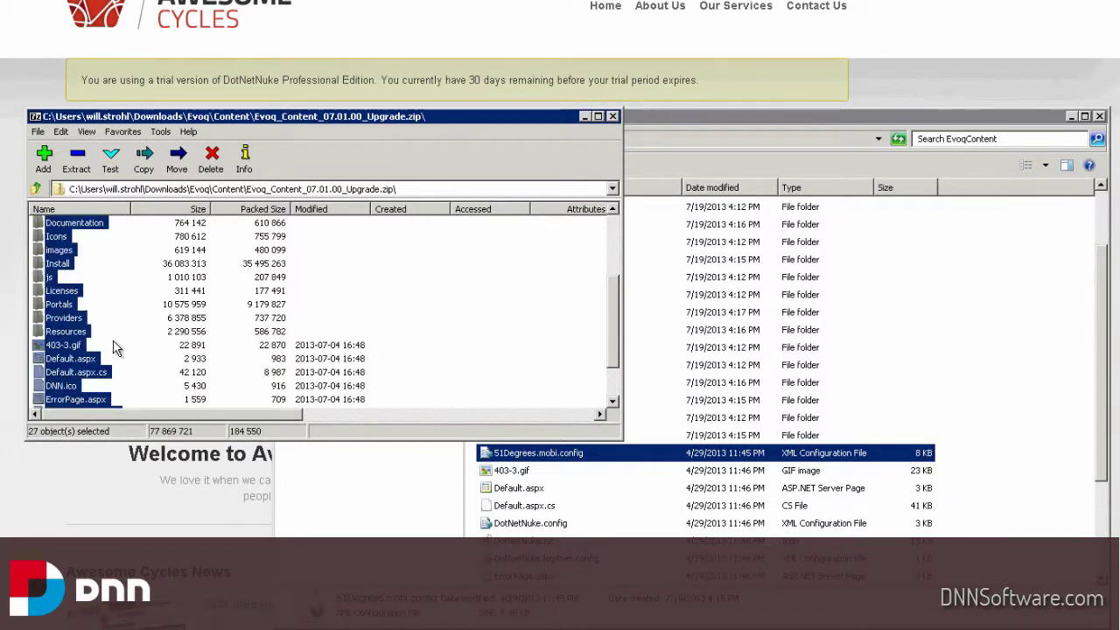
drag(79, 335, 633, 507)
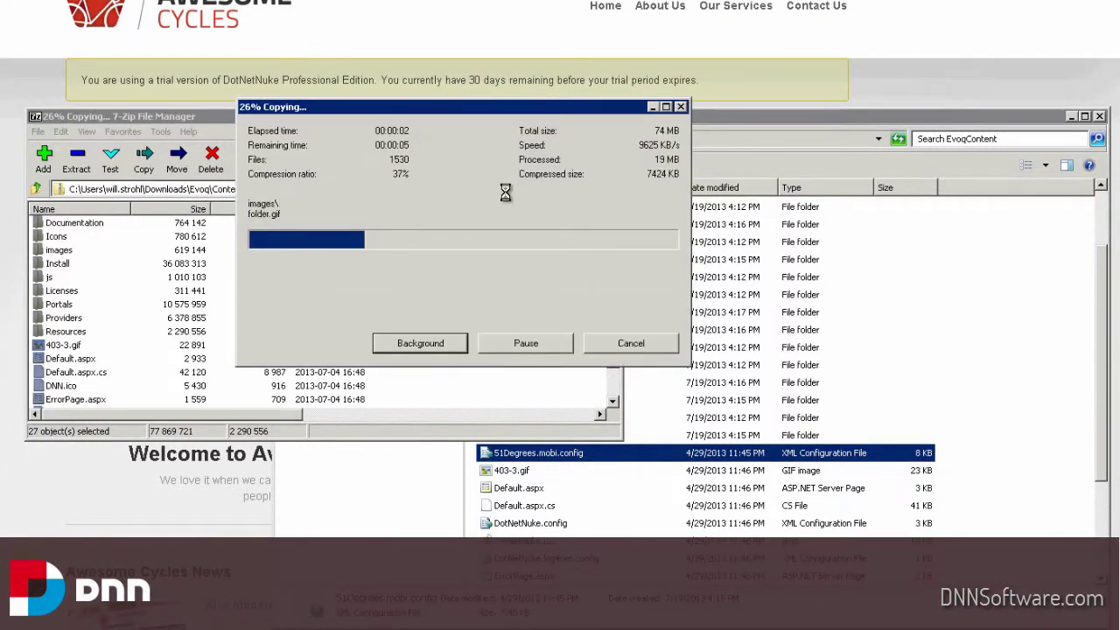
click(743, 116)
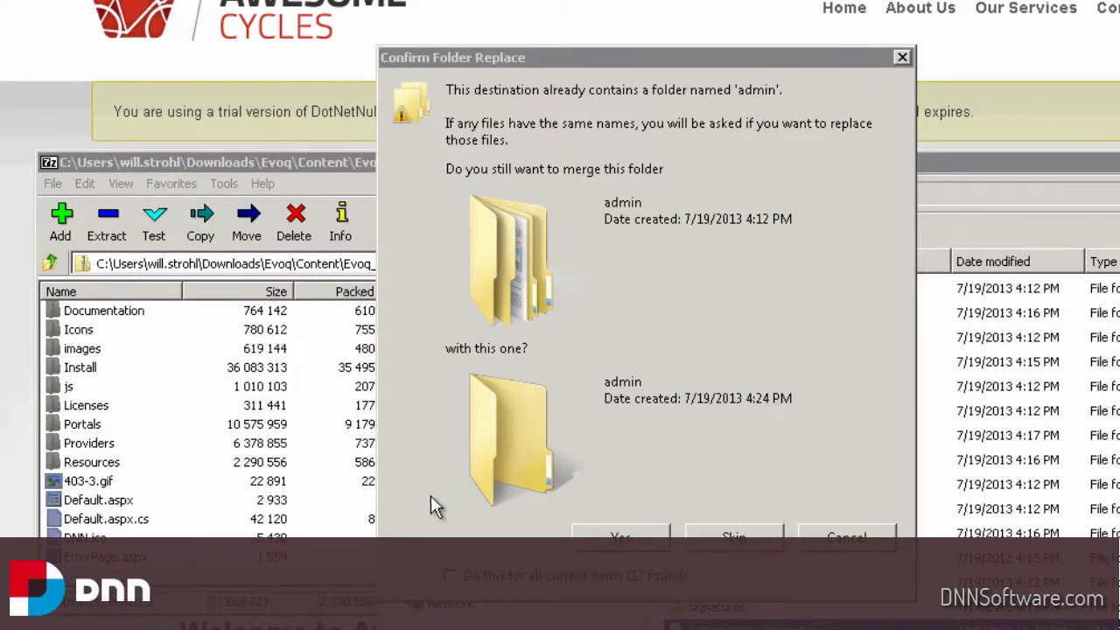
click(484, 588)
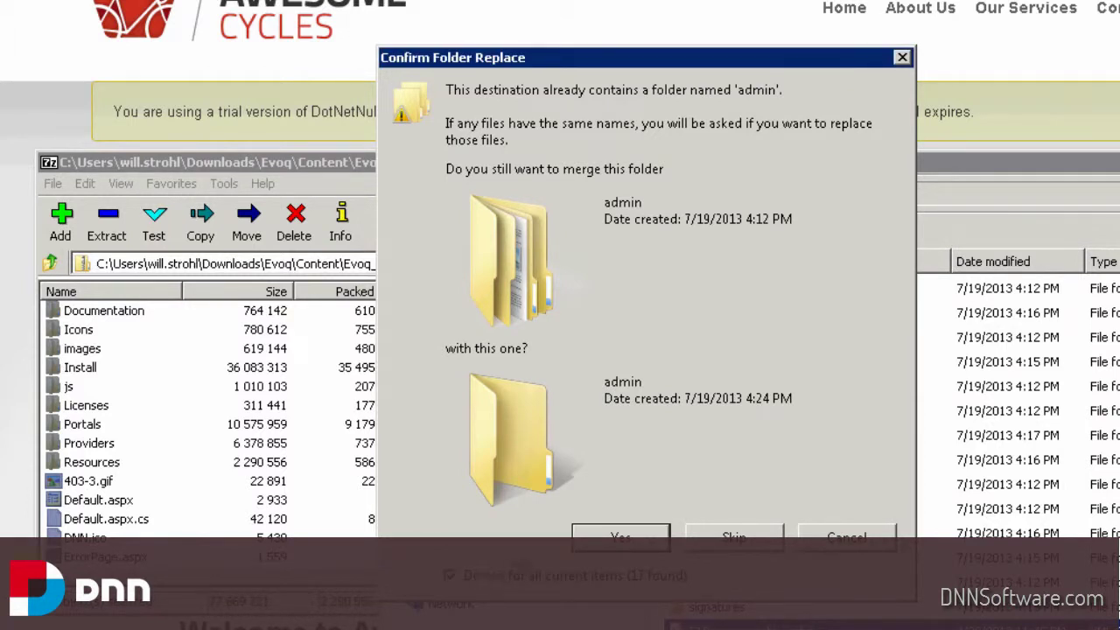
click(615, 542)
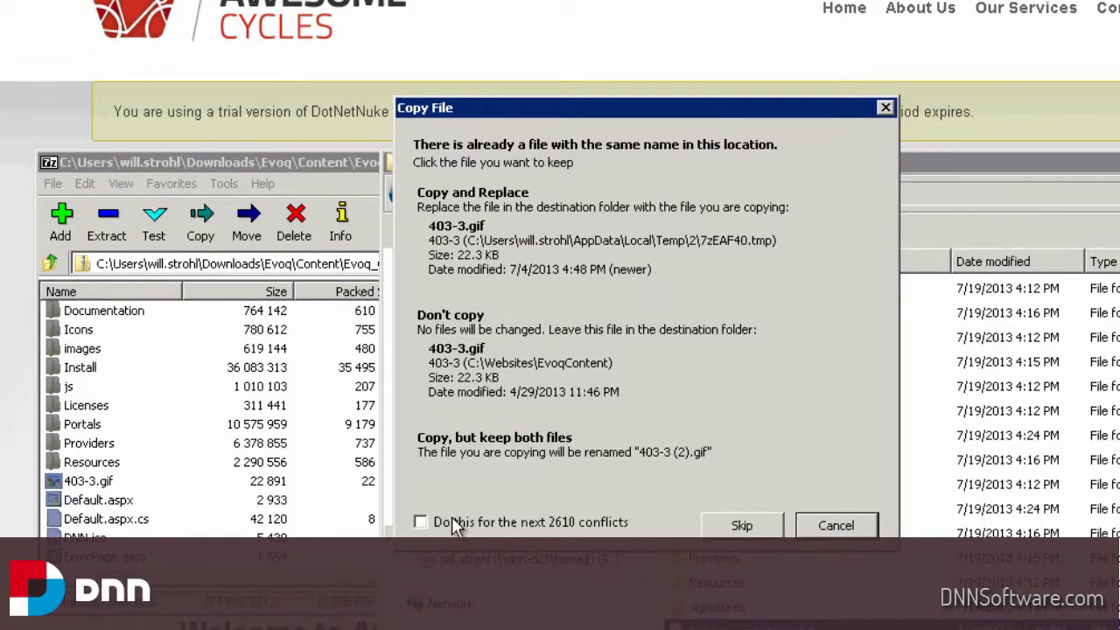
click(537, 238)
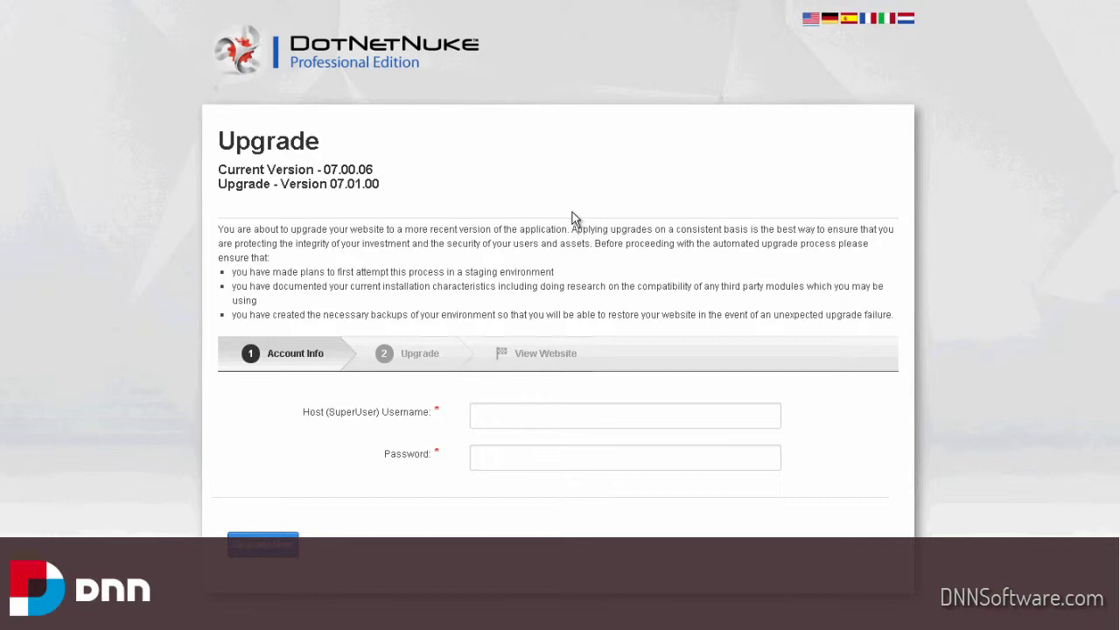
Enter the host SuperUser username and password and run Upgrade Now to 07.01.00
click(515, 425)
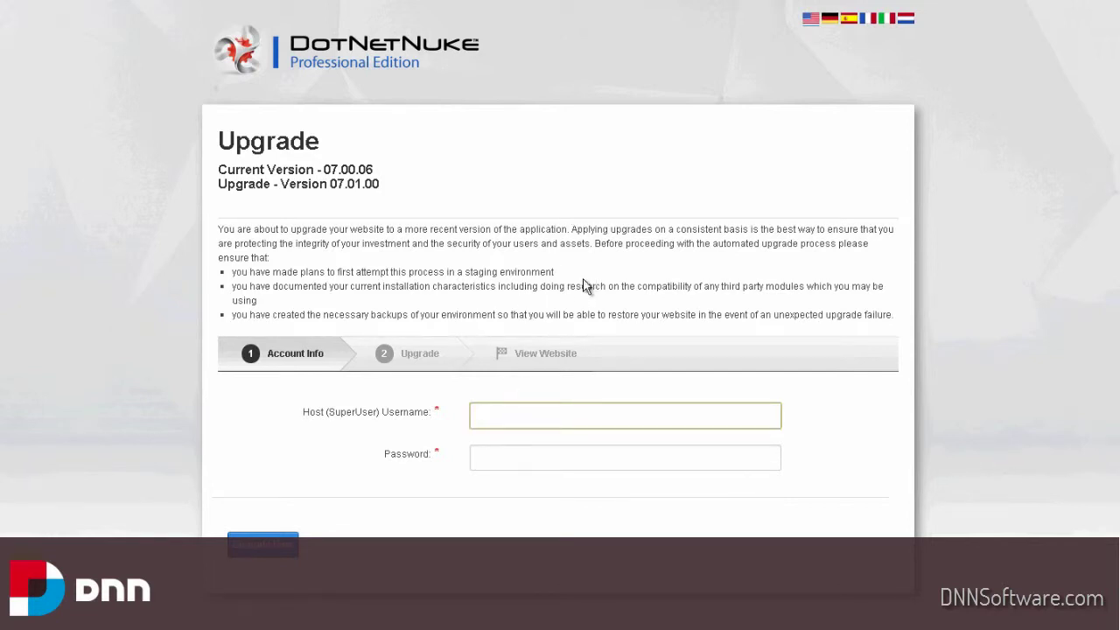
text(dnntraining)
key(Tab)
text(••••••••)
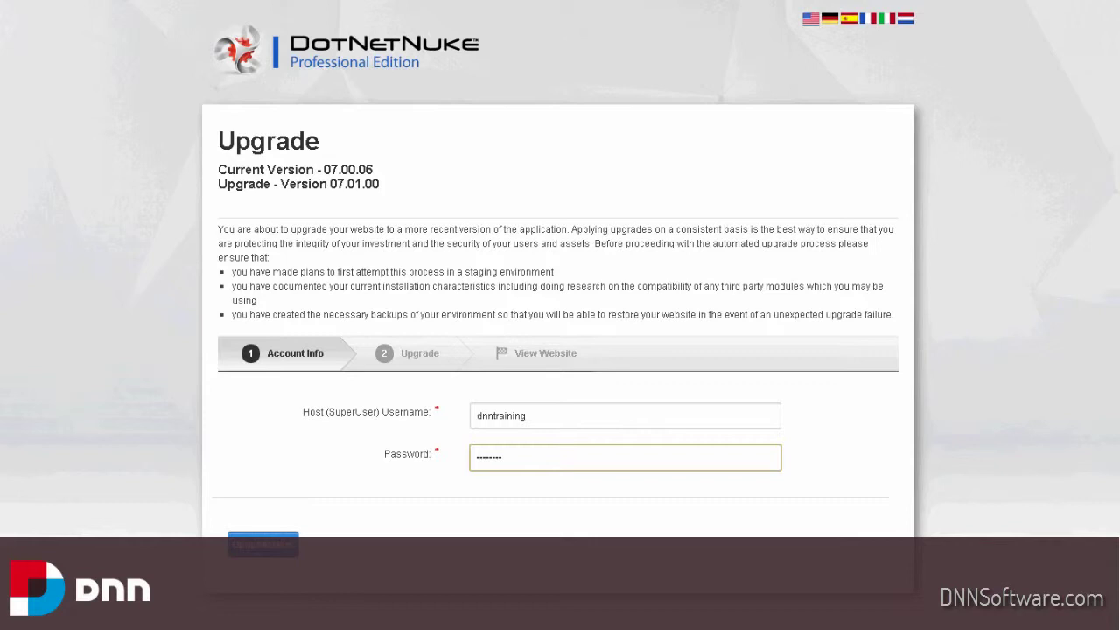
click(262, 544)
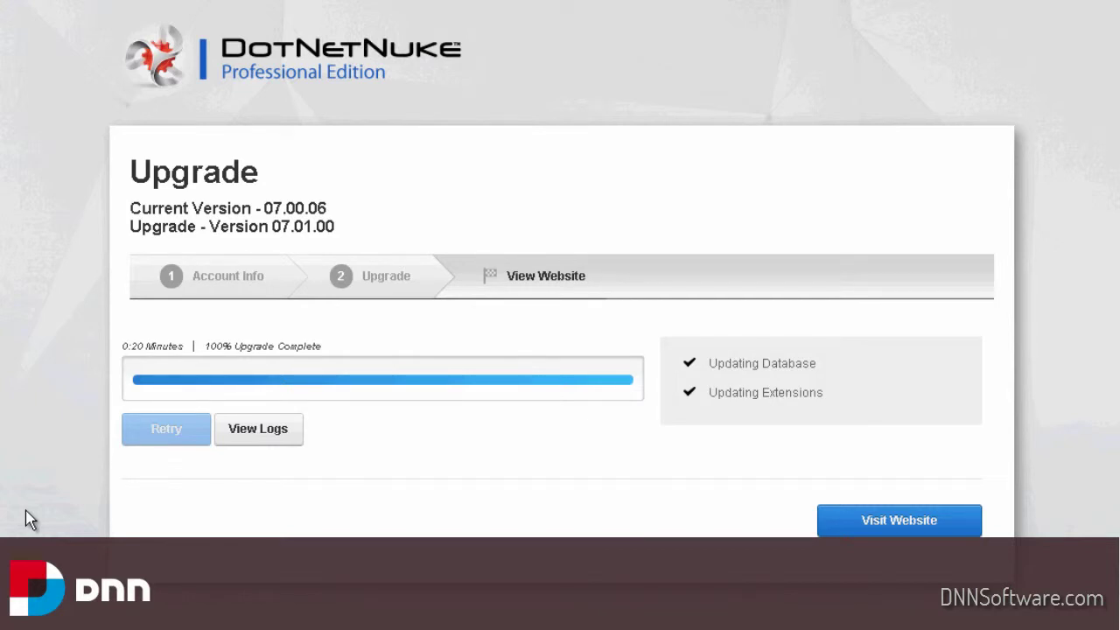
Load the upgraded Awesome Cycles site with Visit Website
click(908, 528)
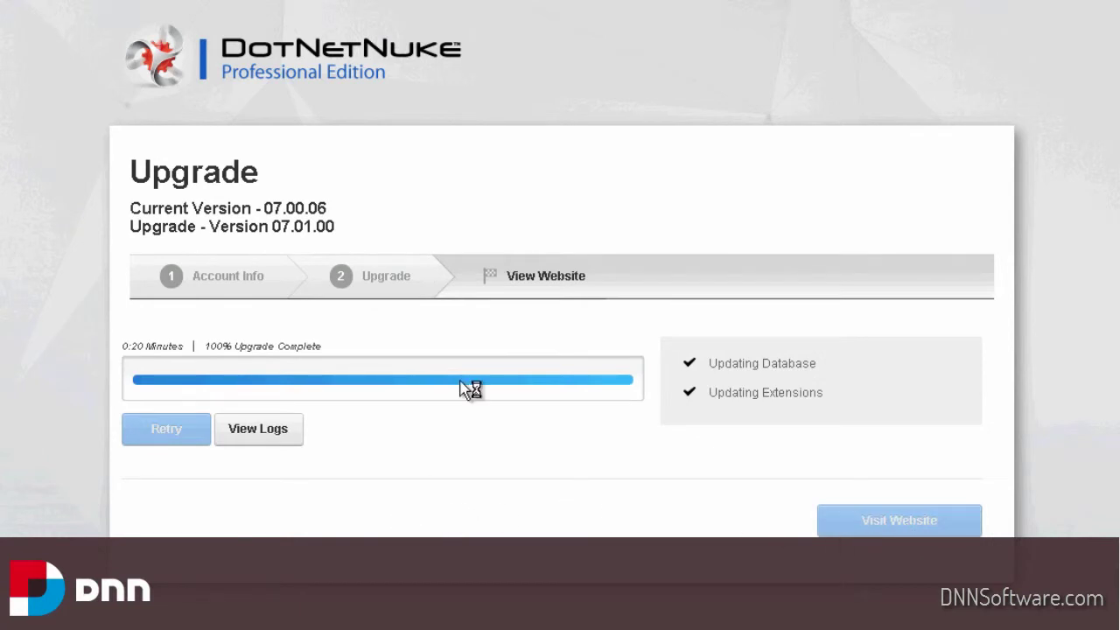